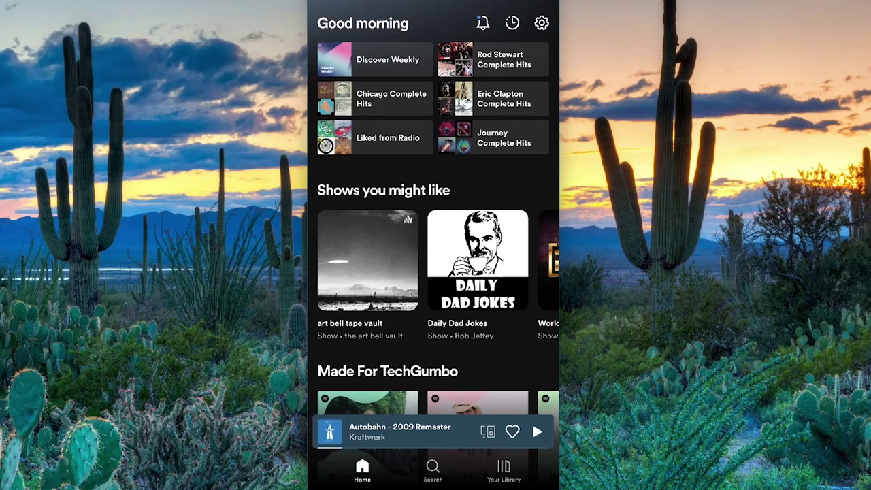
Step: Download the AC/DC Complete Hits playlist from Your Library for offline listening
left_click(504, 470)
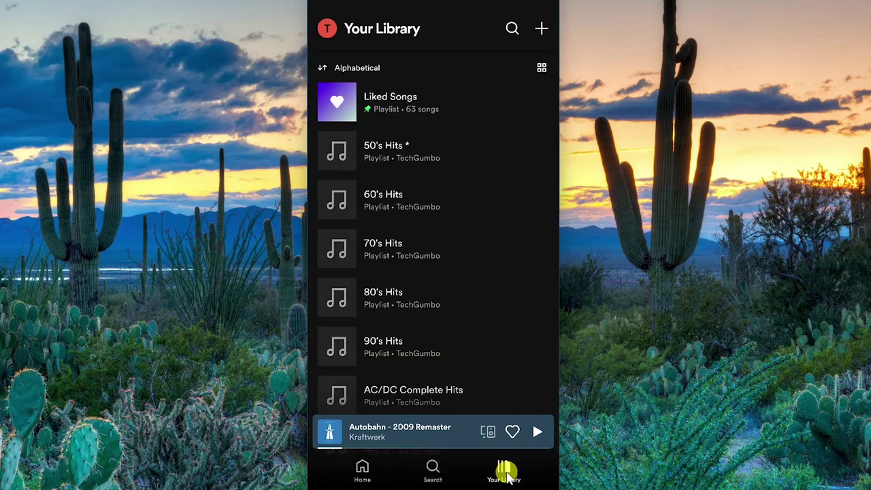
scroll(478, 287, "down", 2)
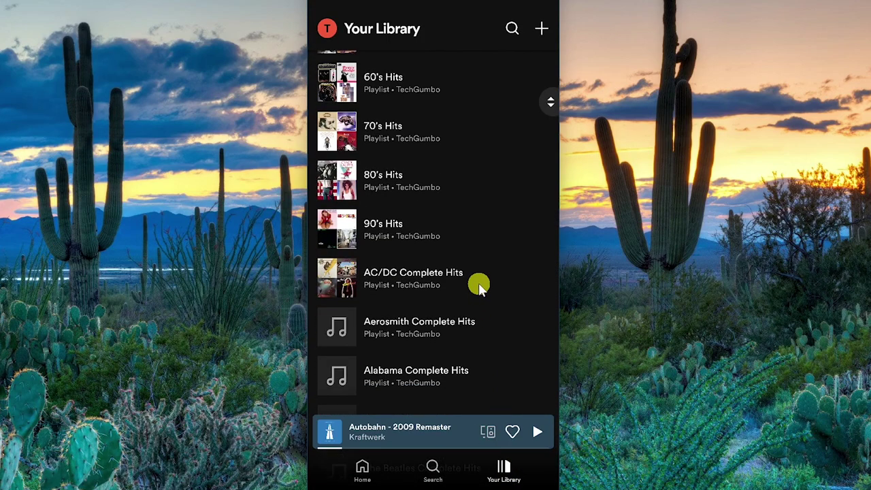
left_click(478, 286)
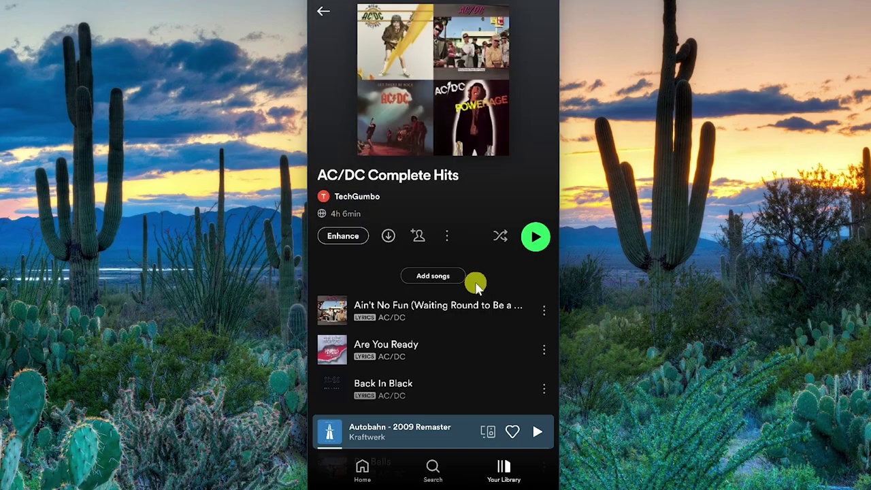
left_click(449, 240)
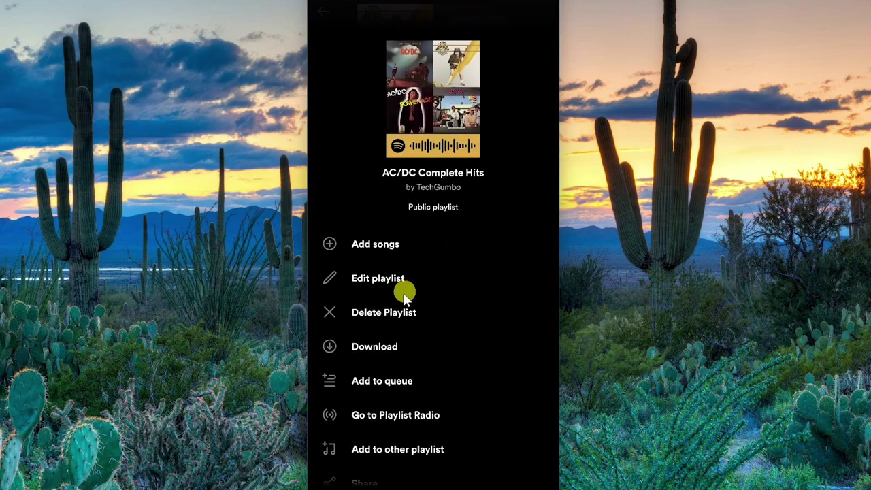
left_click(376, 347)
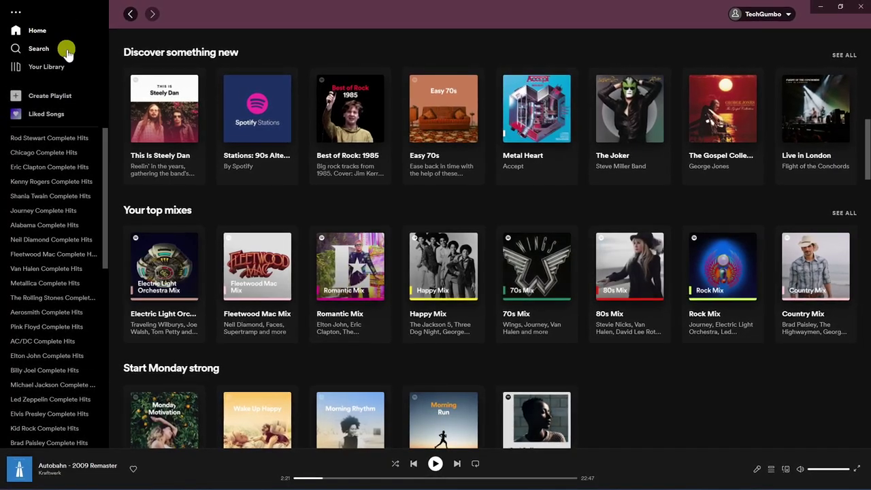
Step: Set Christmas Tree.jpg as the Christmas * playlist's cover on the desktop and save it
left_click(68, 72)
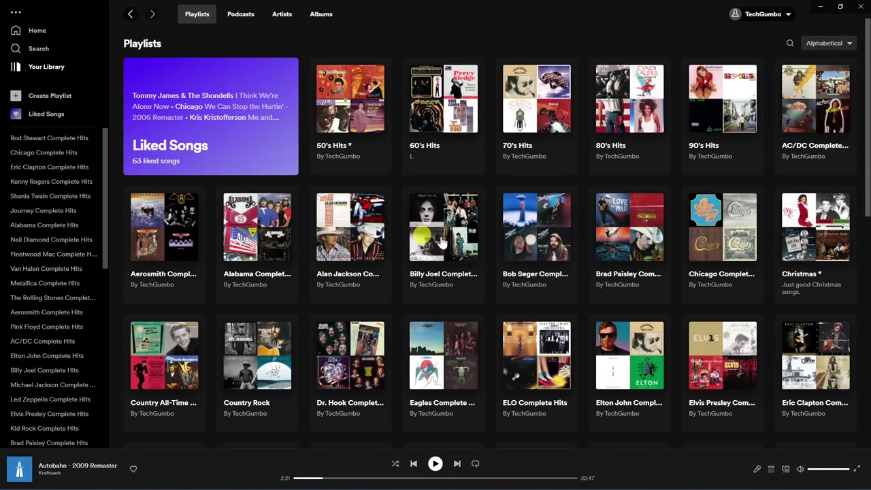
left_click(795, 256)
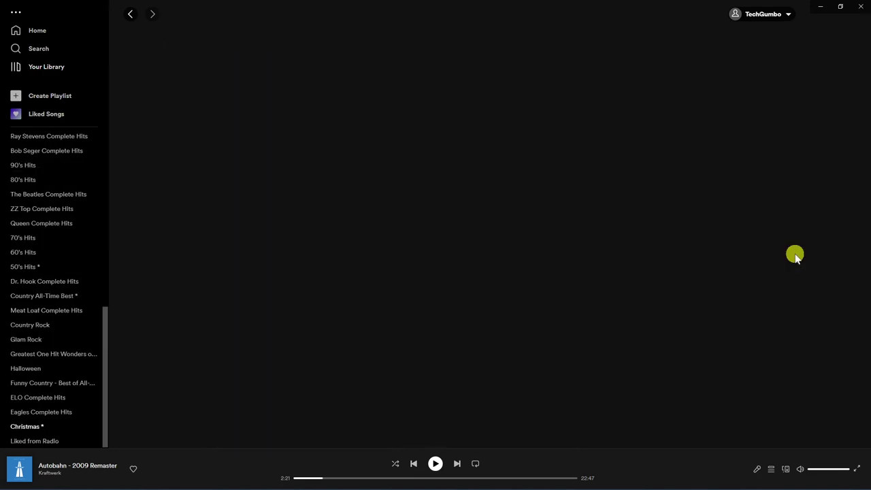
mouse_move(191, 117)
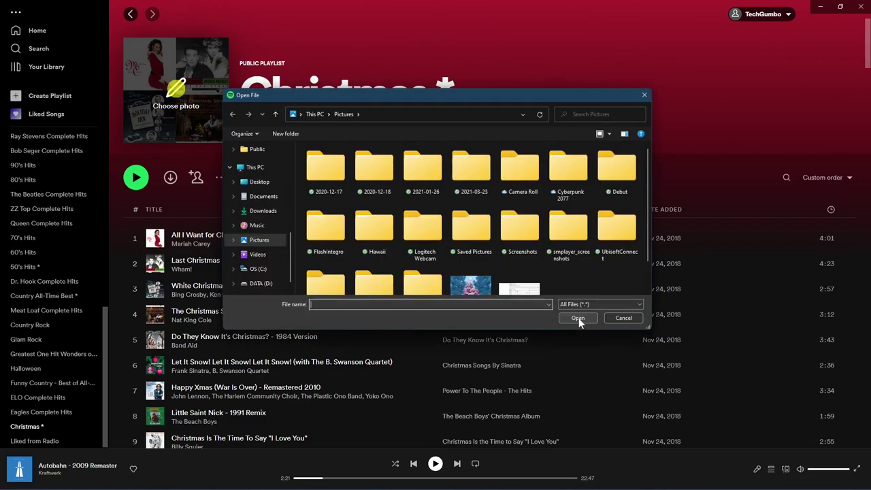
scroll(575, 286, "down", 1)
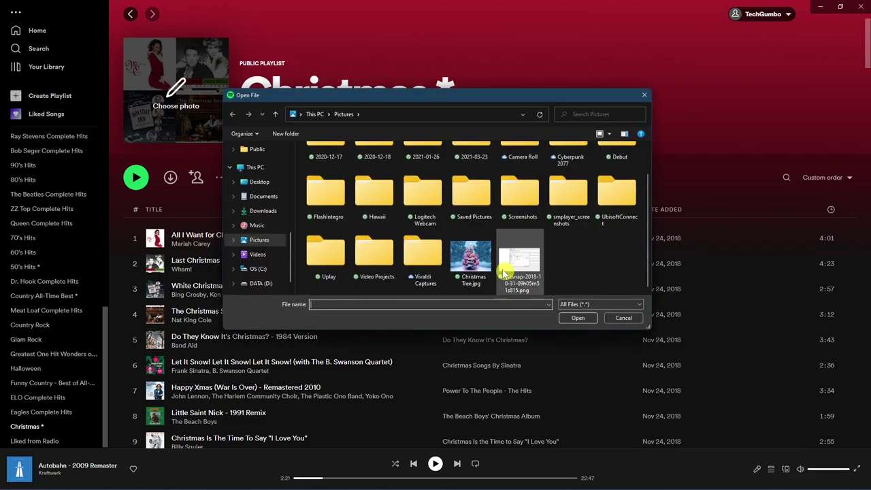
left_click(468, 265)
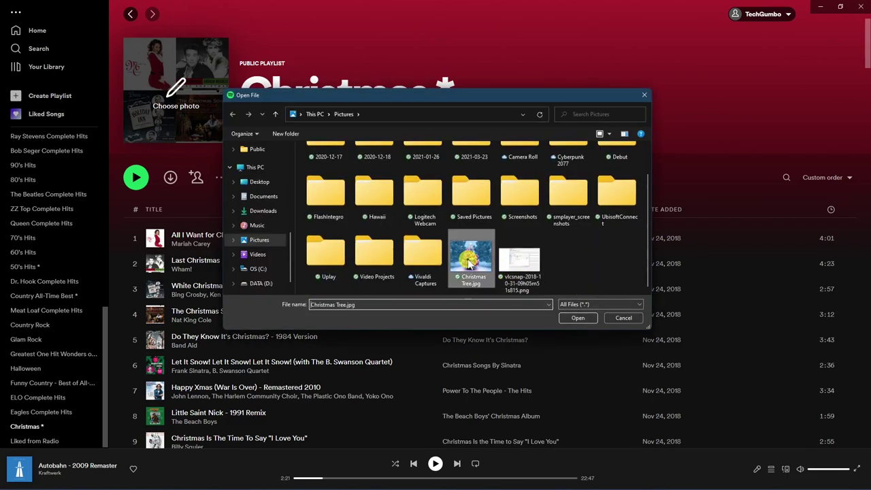
left_click(578, 319)
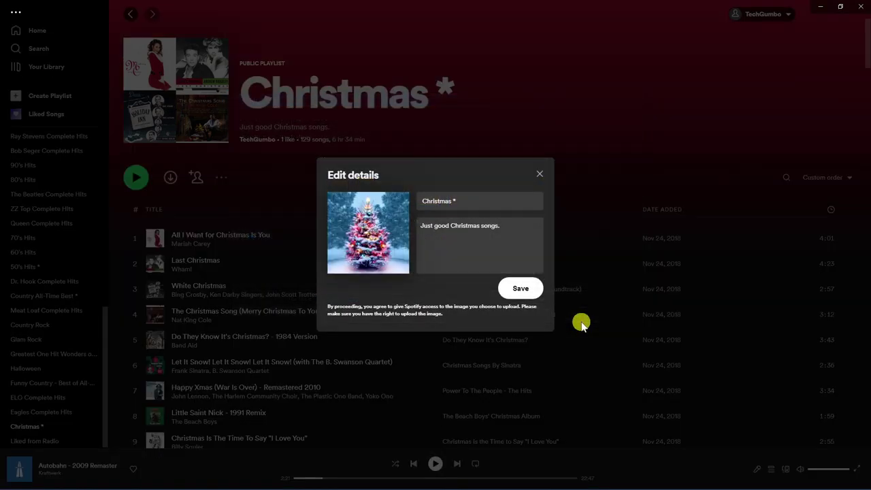
left_click(525, 292)
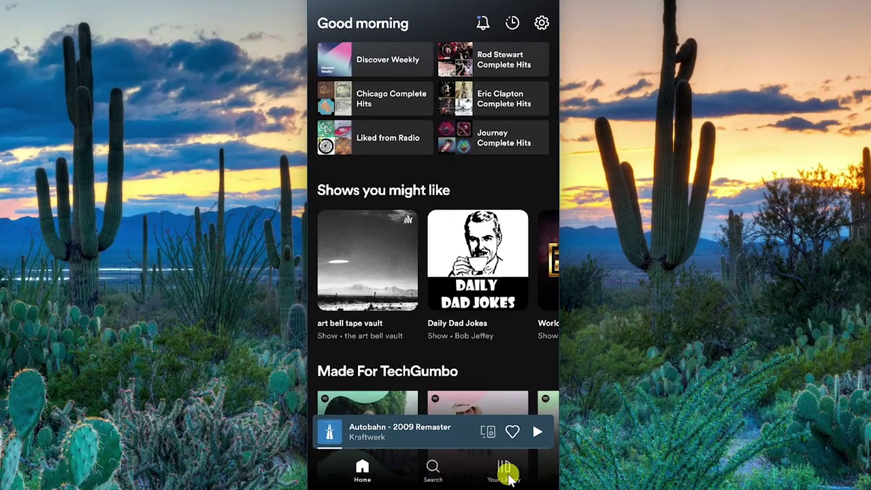
Step: Replace the Christmas * playlist cover with the Christmas tree photo from the phone's gallery
left_click(504, 468)
scroll(468, 296, "down", 10)
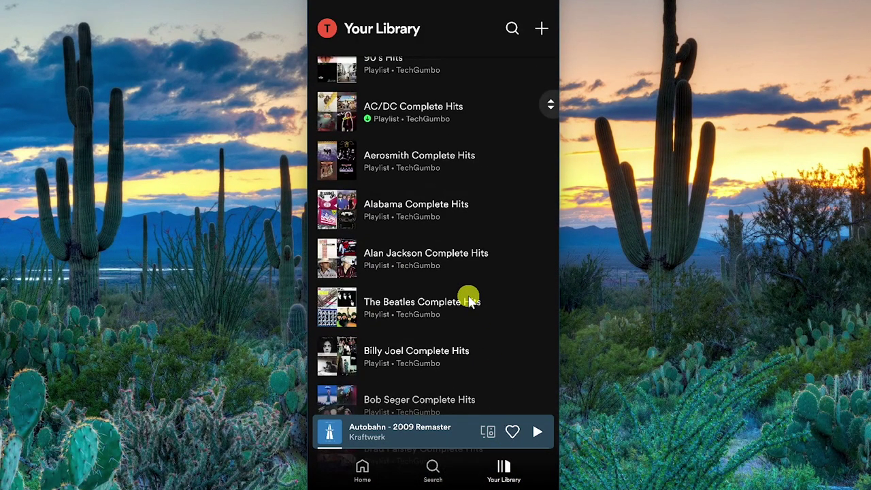
left_click(456, 198)
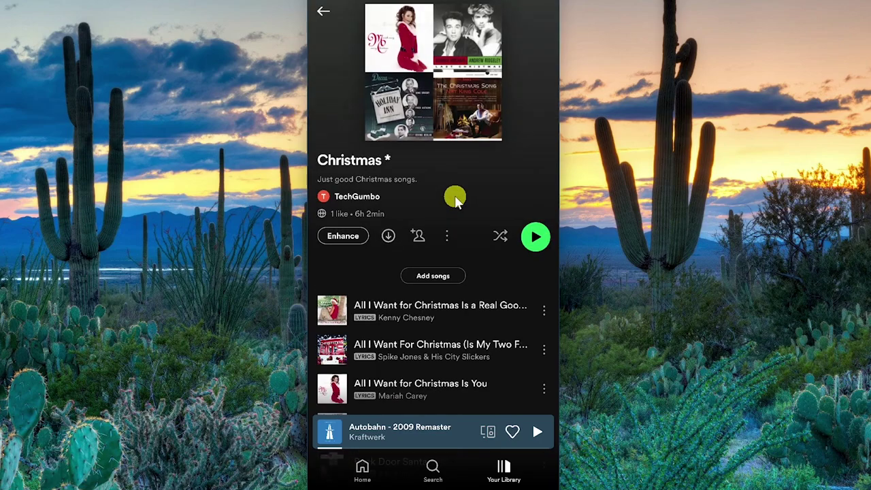
left_click(446, 238)
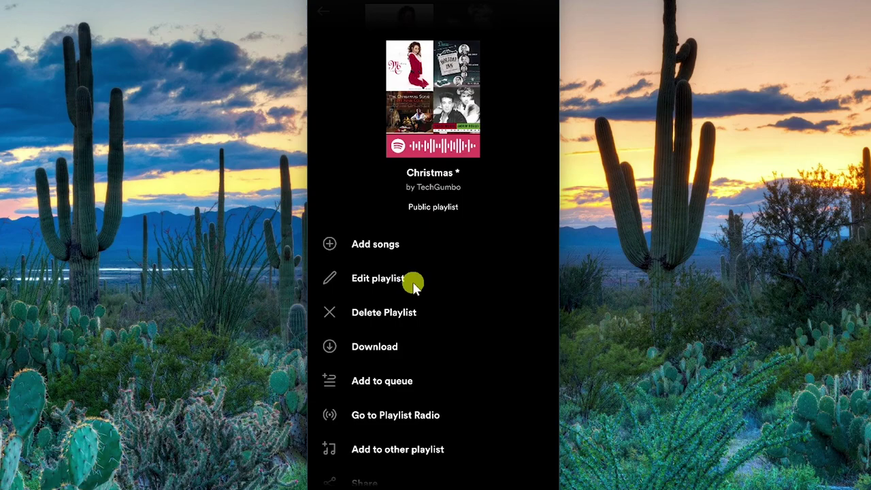
left_click(414, 285)
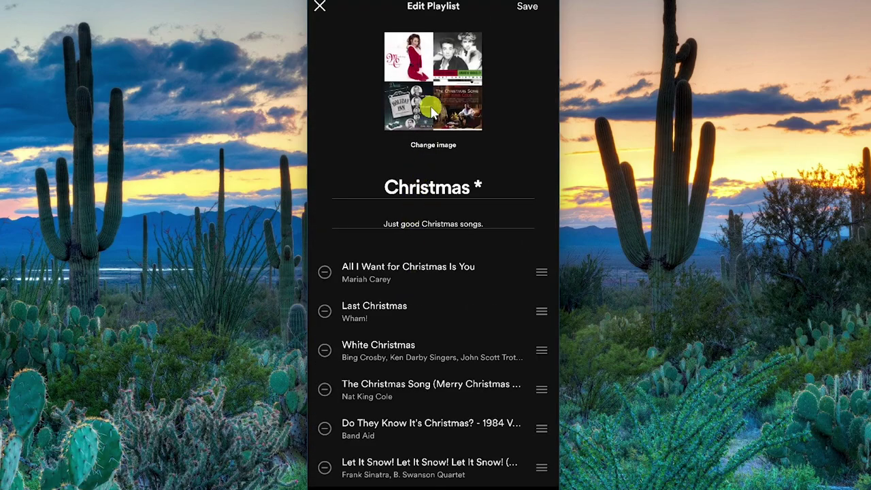
left_click(436, 152)
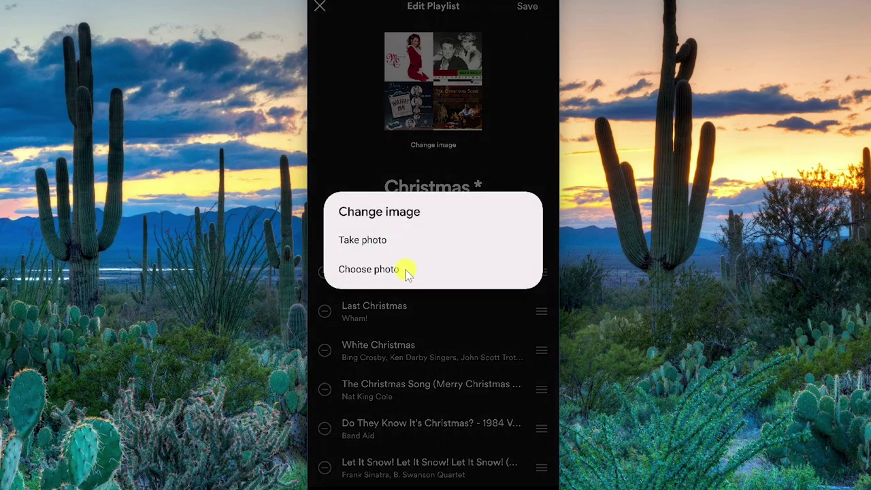
left_click(407, 273)
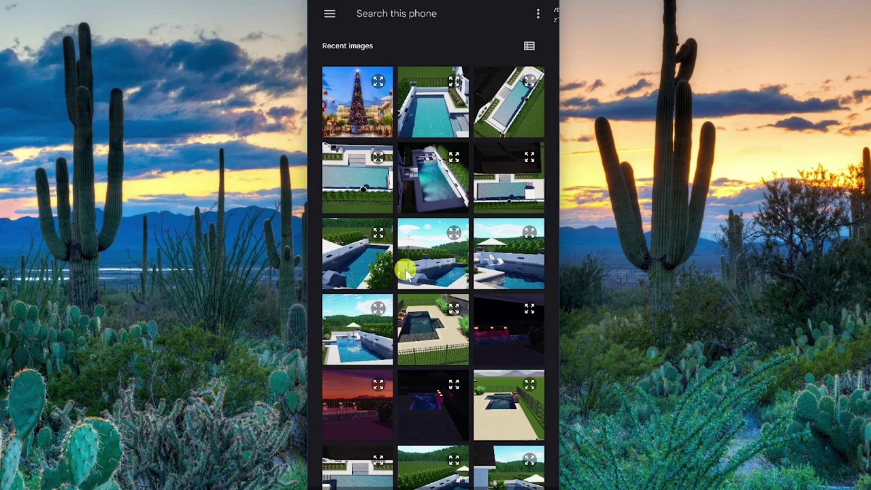
left_click(362, 128)
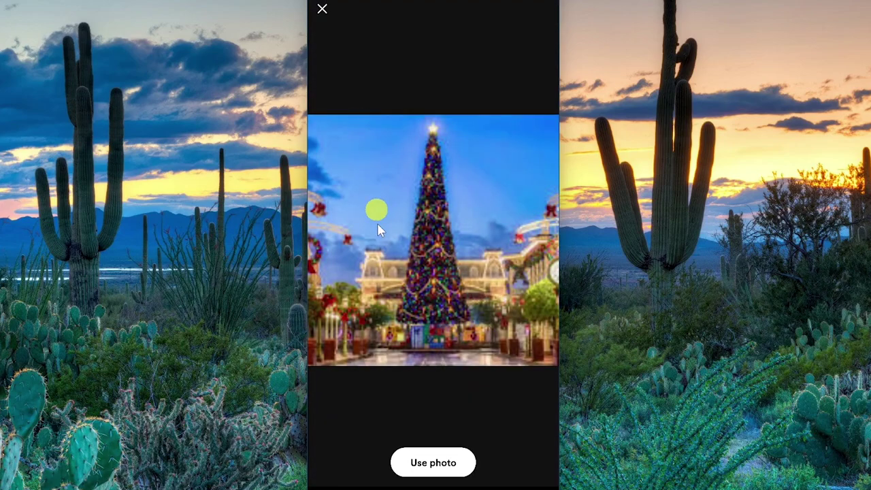
left_click(446, 473)
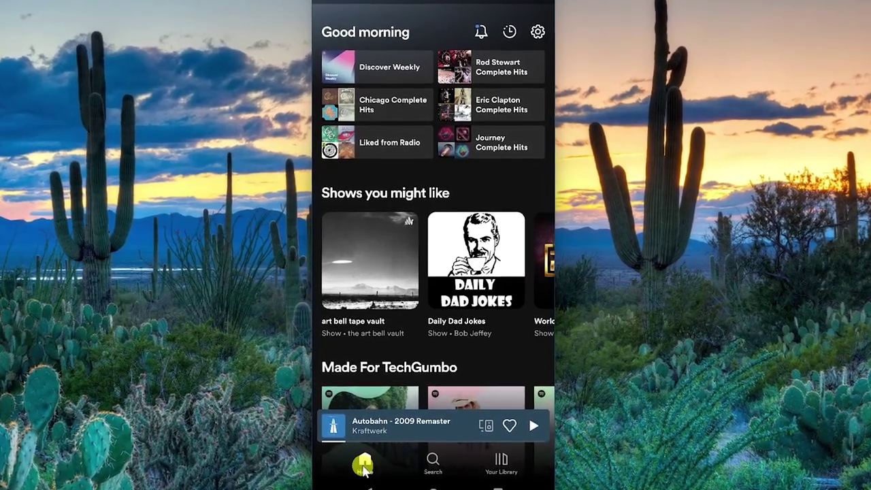
Step: Search 'justin bi' and open the Justin Bieber artist page
left_click(433, 467)
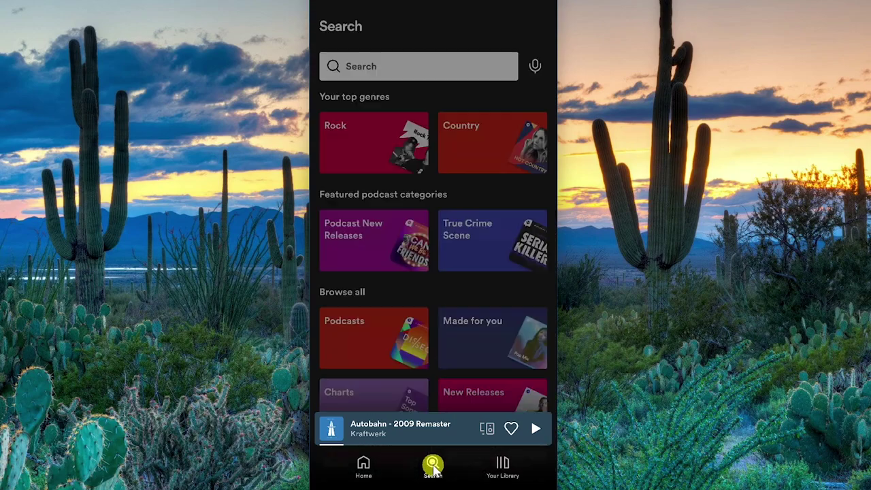
left_click(509, 73)
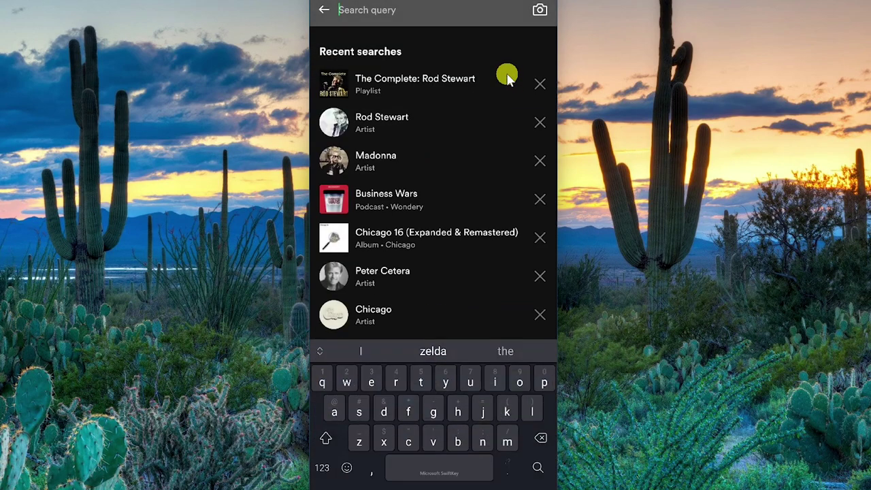
type("ju")
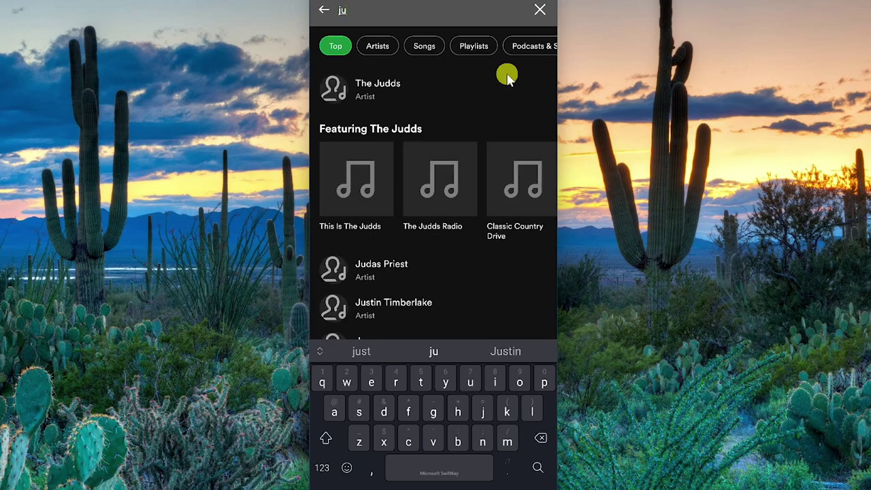
type("stin bi")
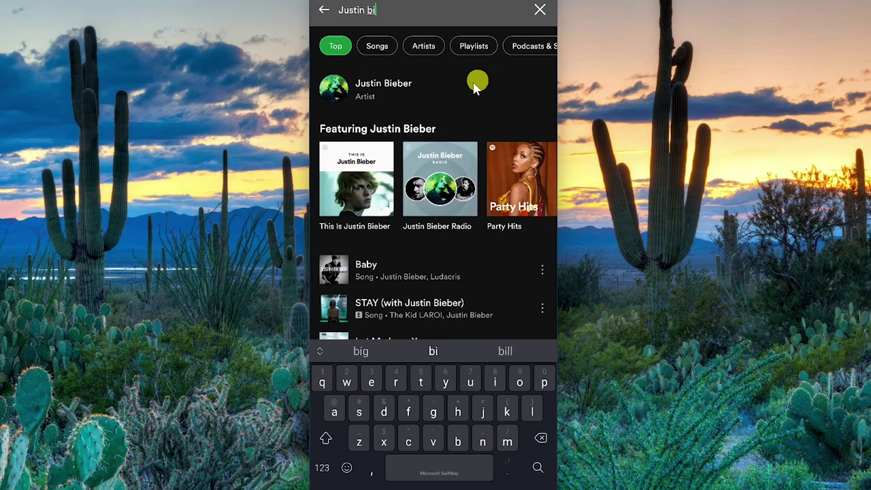
left_click(427, 96)
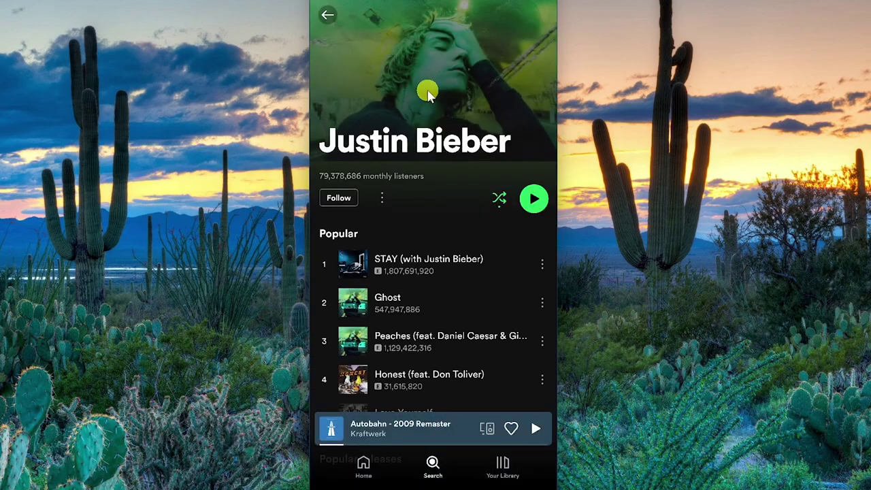
Step: Mark Justin Bieber as Don't play this, then switch back to Allow to play this
left_click(380, 200)
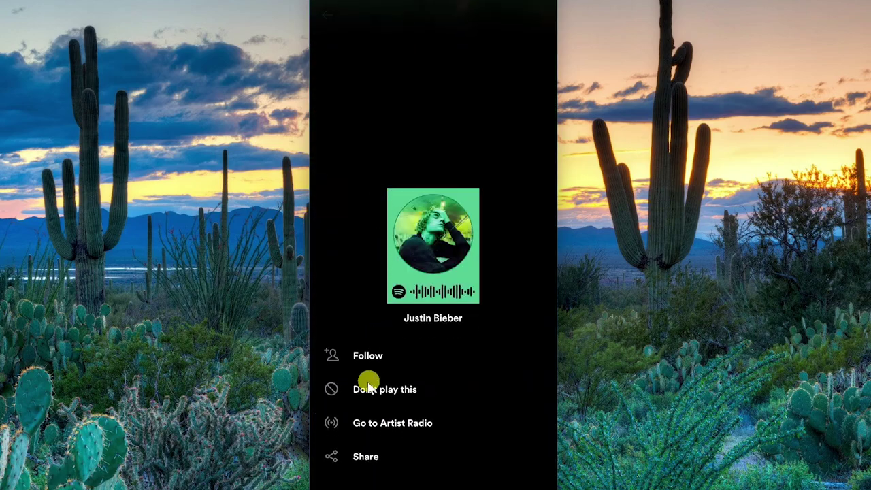
left_click(424, 391)
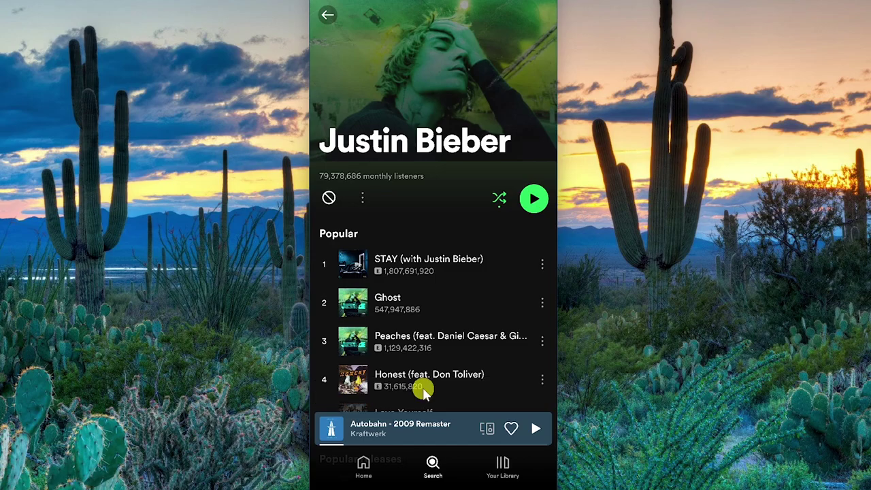
left_click(362, 199)
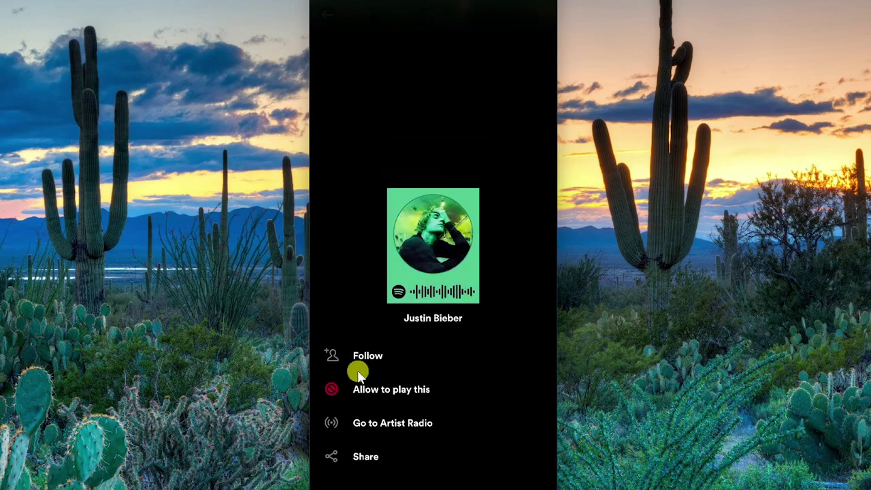
left_click(438, 395)
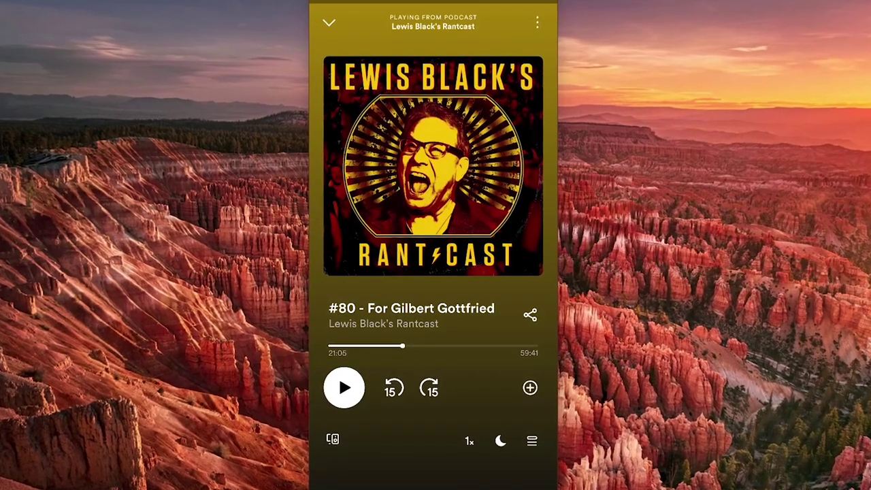
Step: Open the share options for the paused Rantcast episode #80 at 21:05
left_click(361, 394)
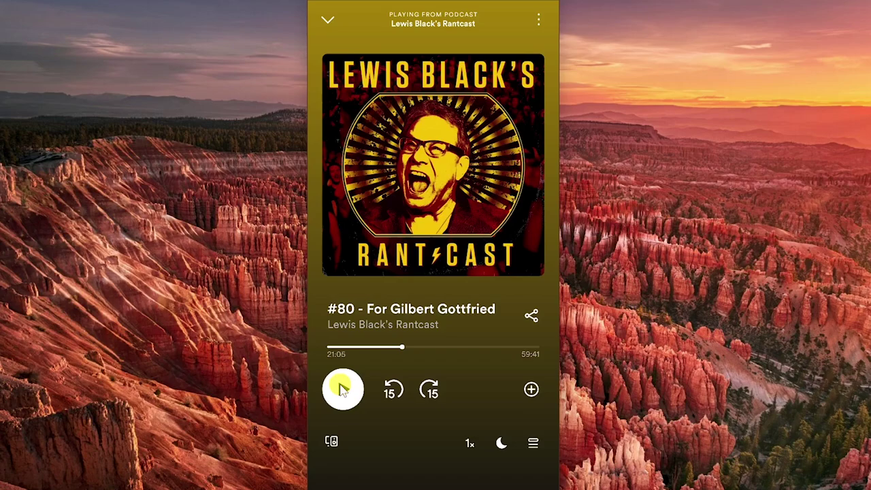
left_click(536, 318)
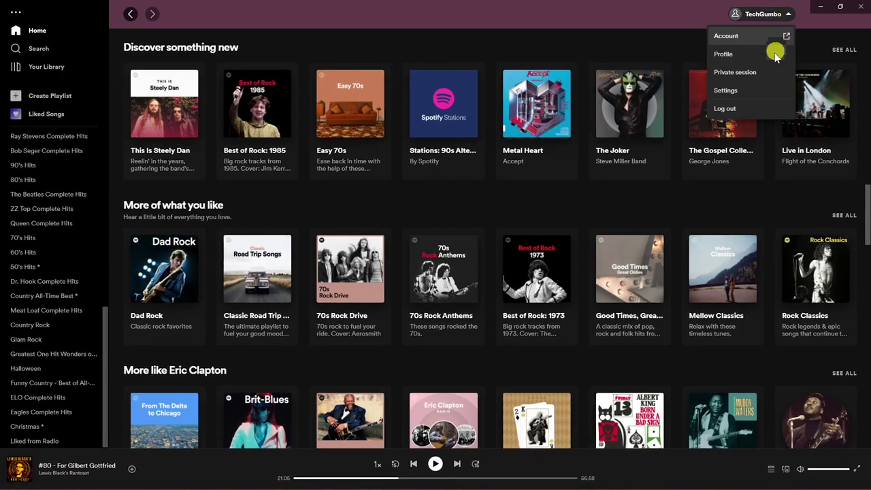
Step: Turn on Crossfade songs in desktop Settings and lengthen the slider toward 7 seconds
left_click(726, 90)
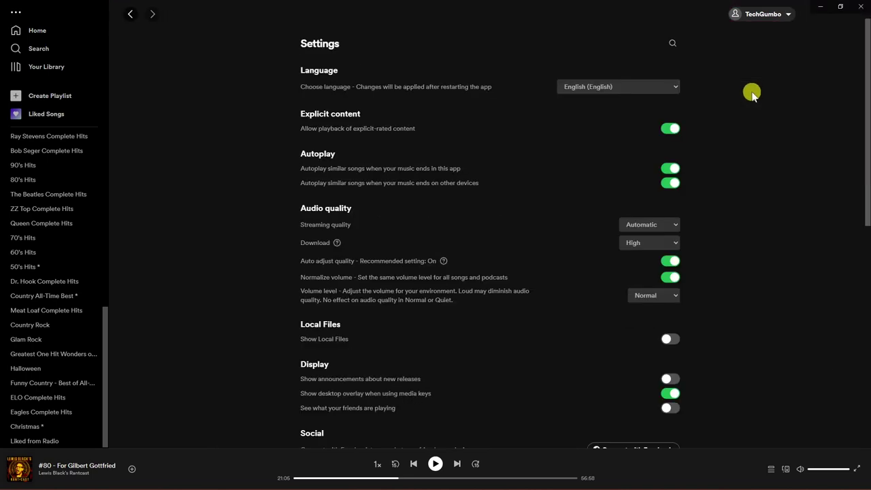
scroll(753, 139, "down", 9)
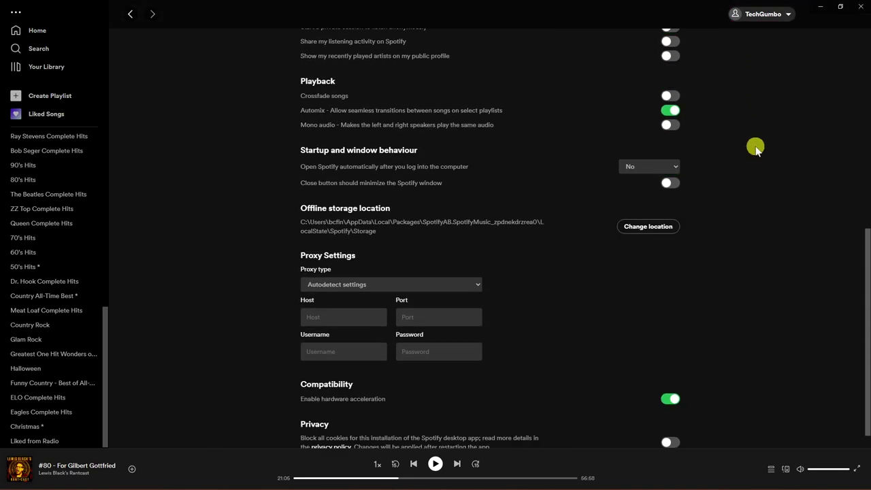
left_click(674, 96)
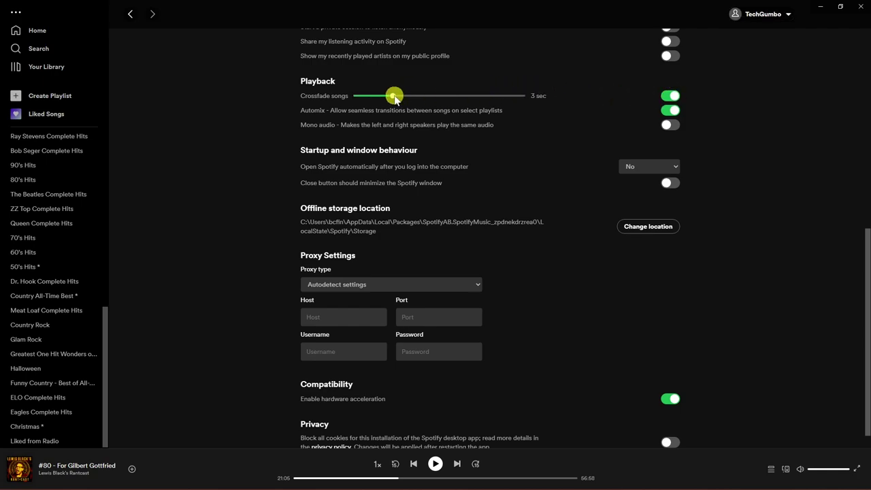
mouse_move(393, 98)
left_mouse_down()
mouse_move(353, 98)
mouse_move(469, 97)
mouse_move(381, 102)
mouse_move(393, 103)
left_mouse_up()
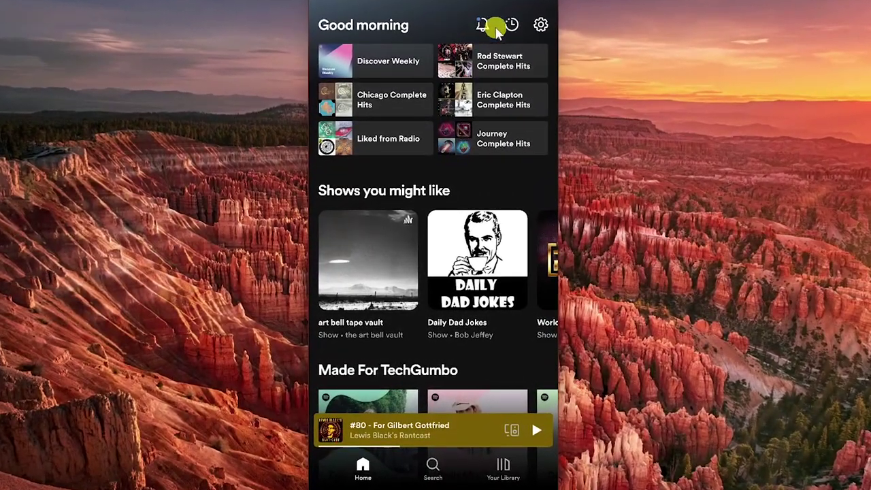
Step: Open the phone app's Settings from the gear icon and scroll down to Playback
left_click(540, 24)
scroll(533, 103, "down", 5)
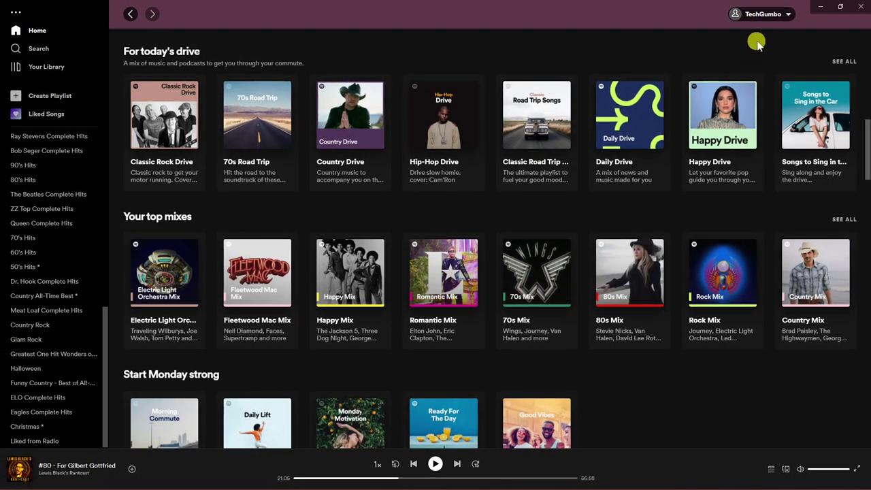
Step: Start a Private session from the desktop account name dropdown
left_click(786, 19)
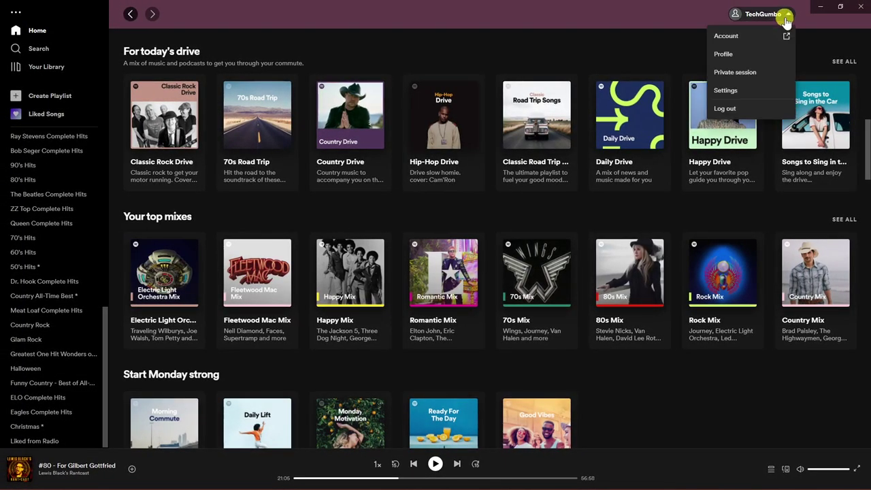
left_click(759, 74)
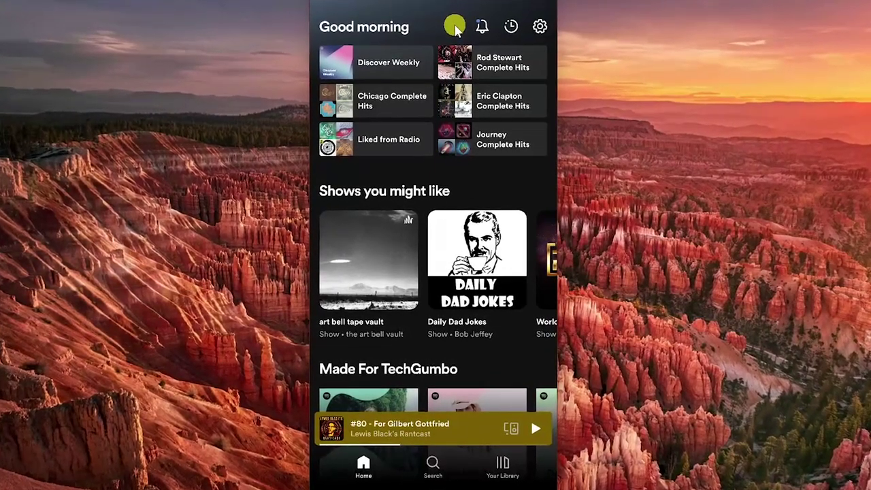
Step: Open the phone app's Settings from the gear icon and scroll down through its sections
left_click(542, 29)
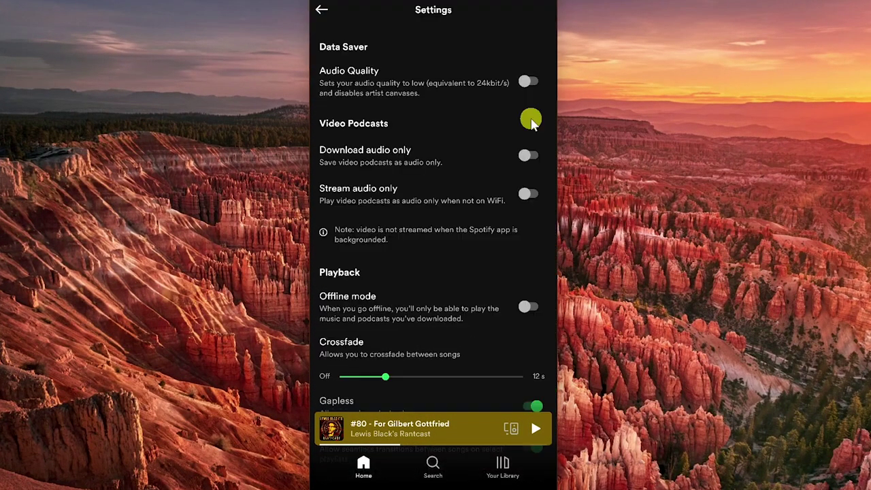
scroll(529, 116, "down", 15)
scroll(504, 149, "down", 5)
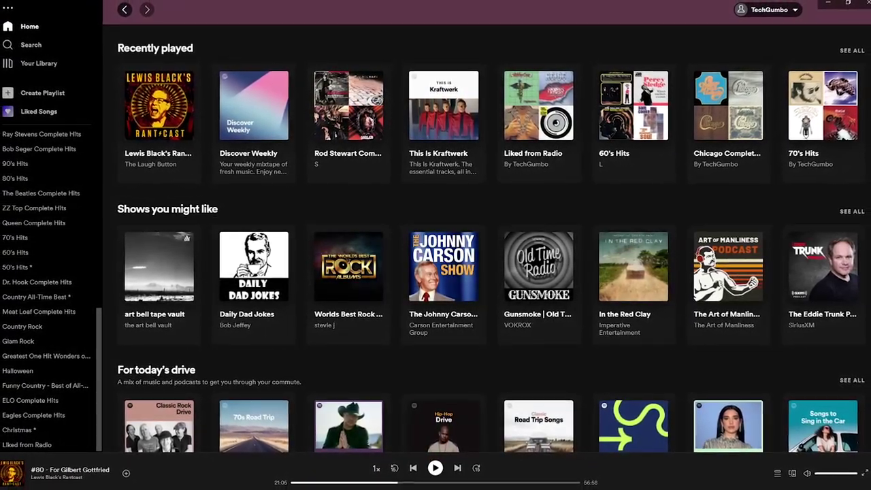
Step: Turn on Show Local Files in the desktop Settings
left_click(788, 17)
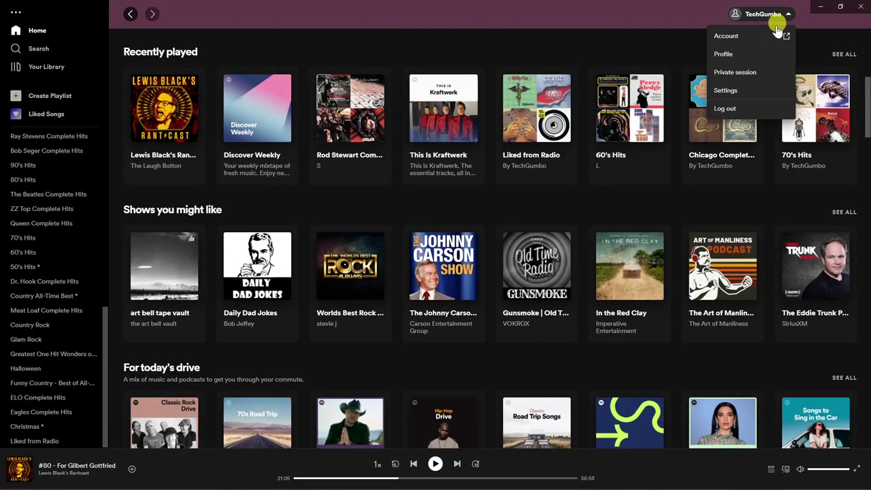
left_click(748, 96)
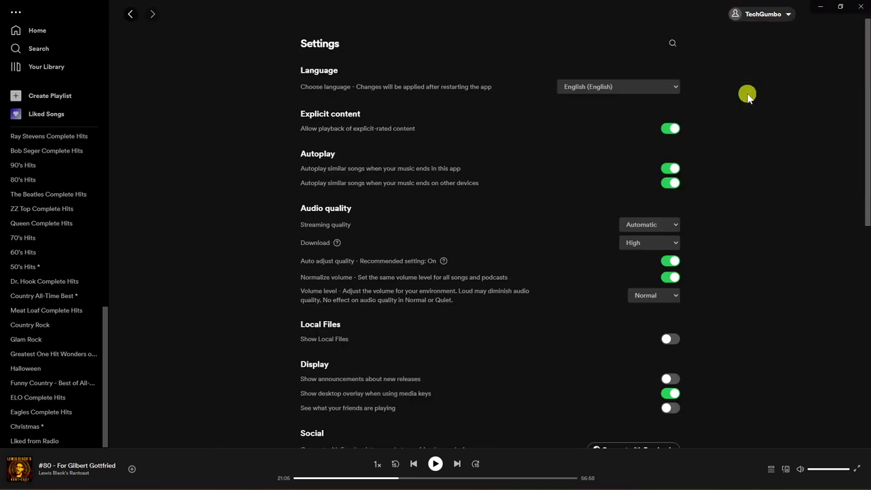
scroll(747, 91, "down", 3)
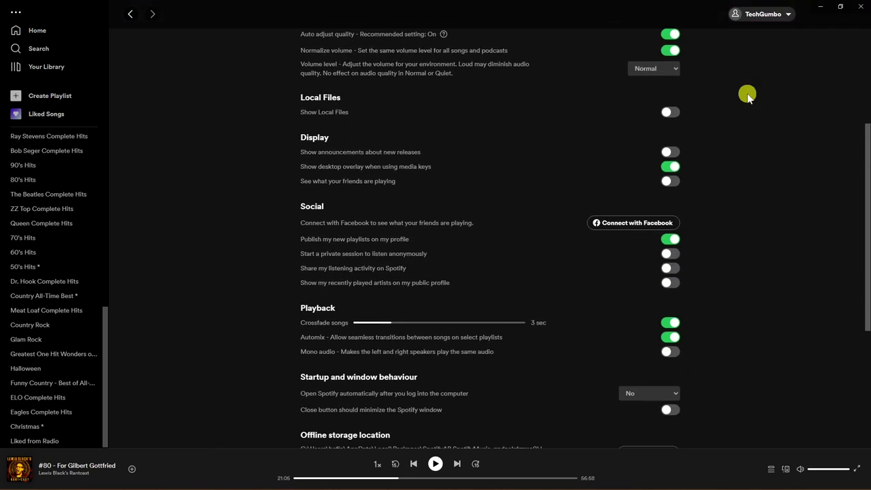
left_click(672, 113)
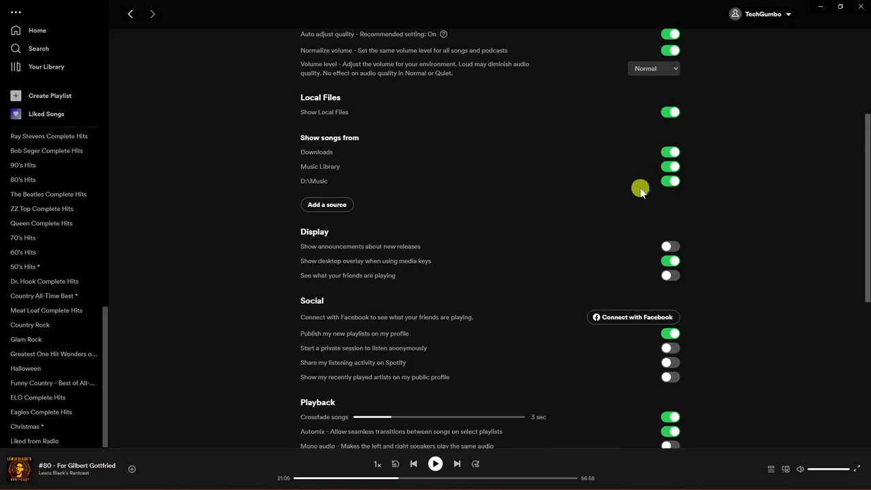
Step: Cancel adding another song source folder, then open the Local Files collection in Your Library
left_click(328, 204)
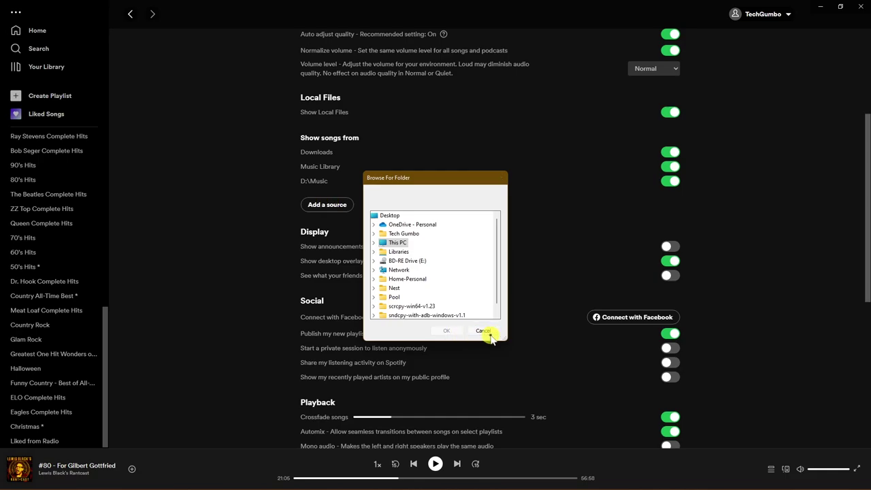
left_click(486, 332)
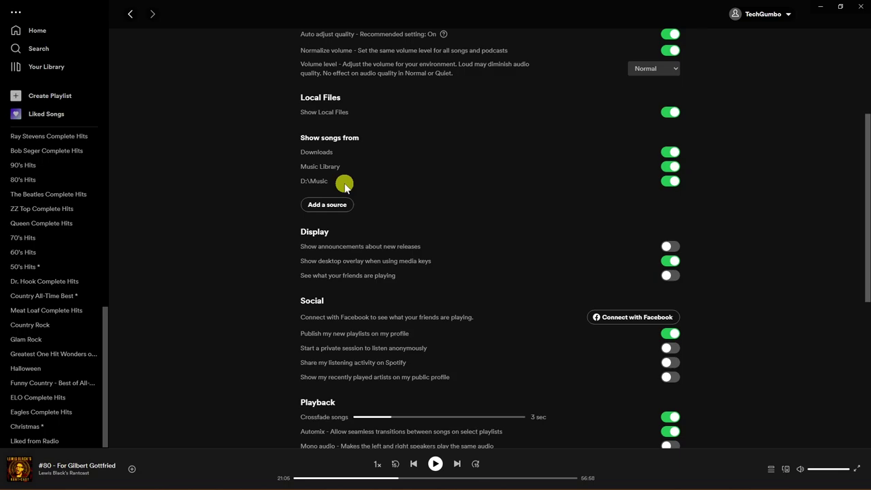
left_click(47, 67)
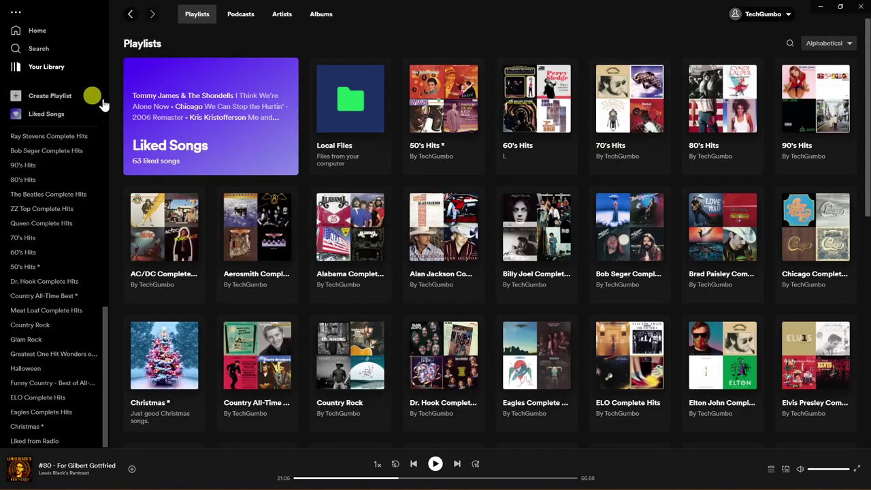
left_click(333, 133)
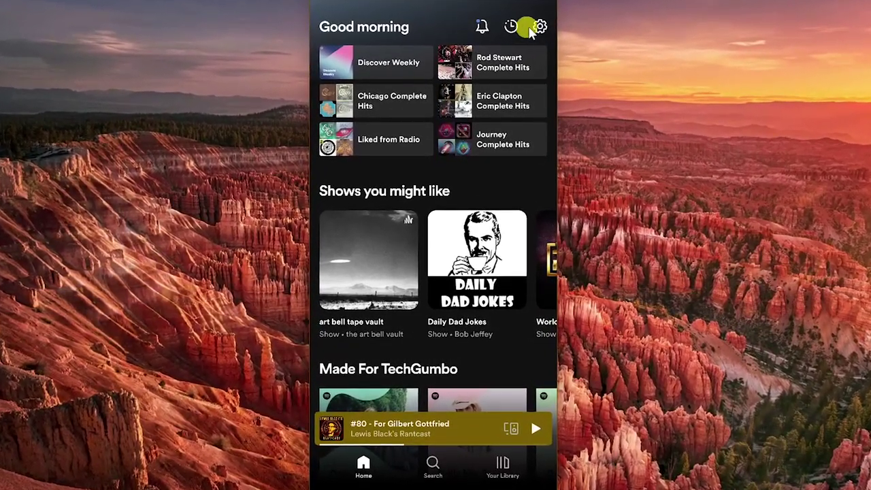
left_click(542, 28)
scroll(522, 156, "down", 20)
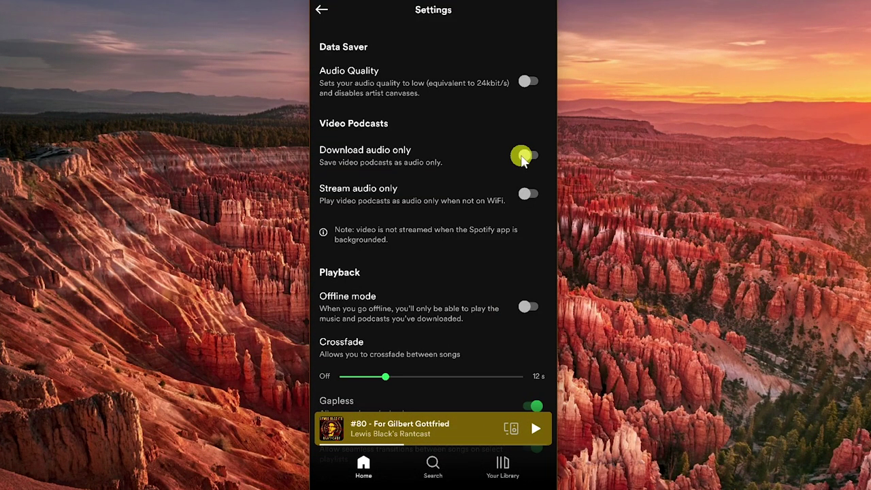
scroll(522, 175, "down", 15)
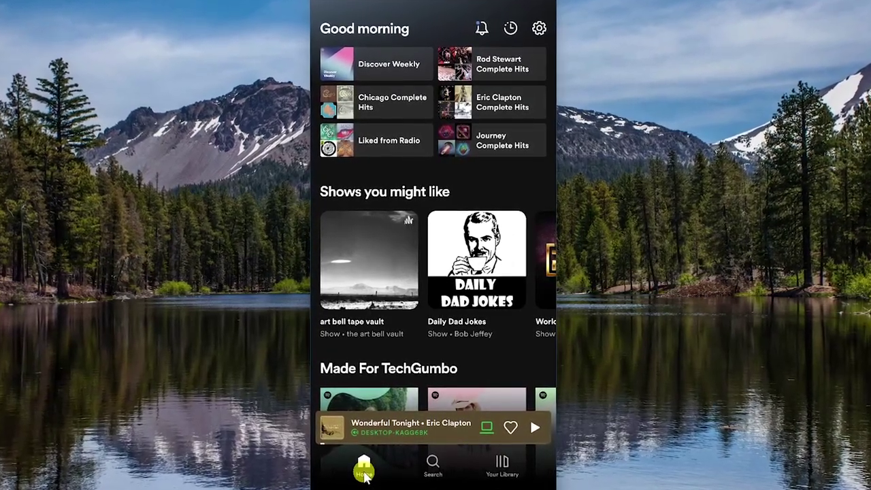
Step: Set a 15-minute sleep timer on the playing song Wonderful Tonight
left_click(429, 435)
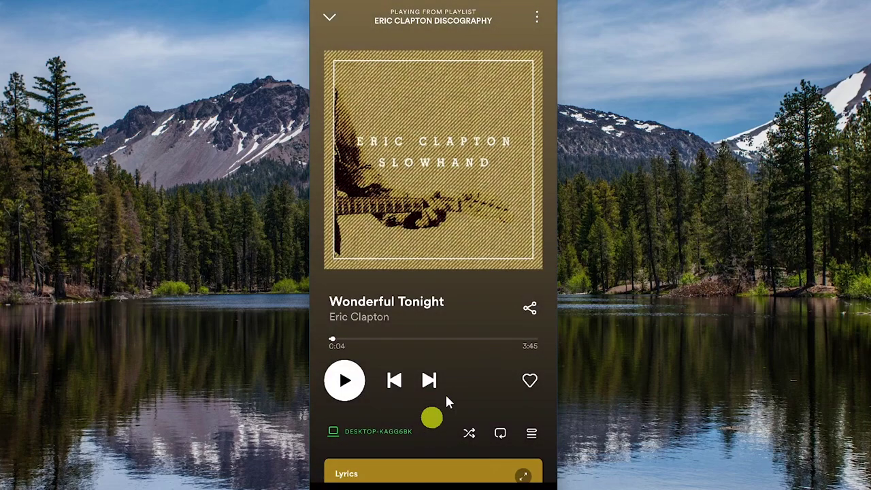
left_click(540, 18)
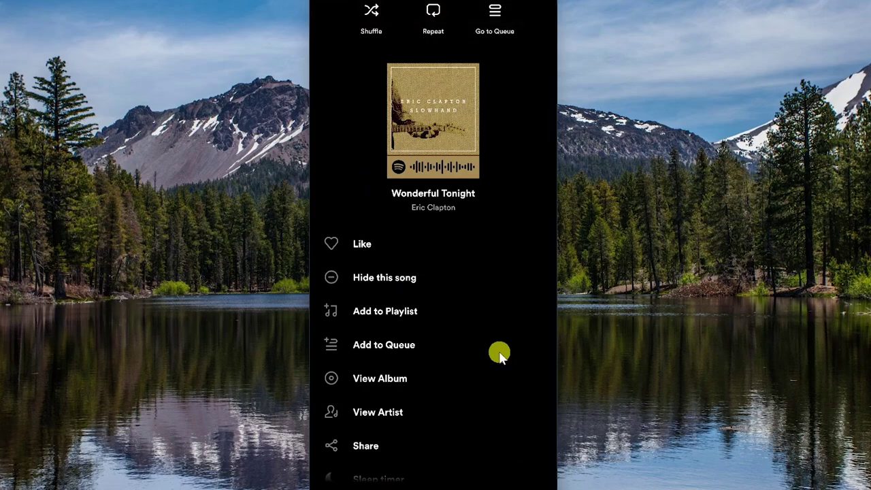
scroll(499, 355, "down", 3)
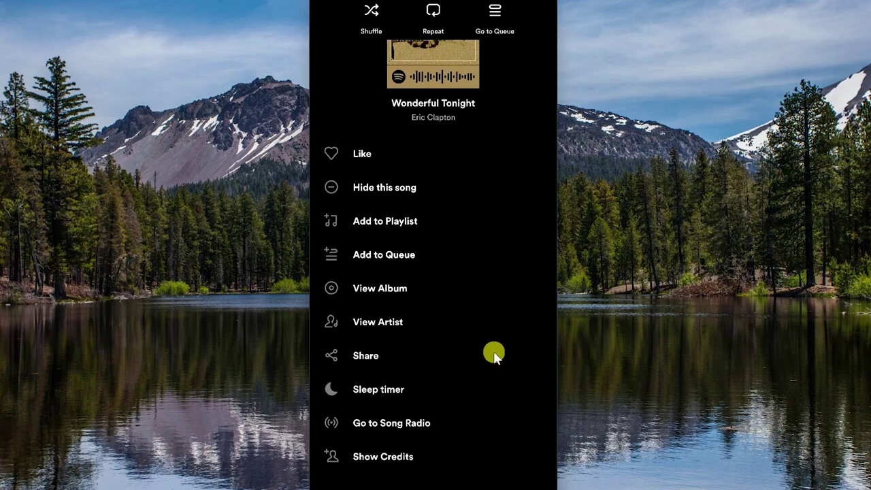
left_click(415, 394)
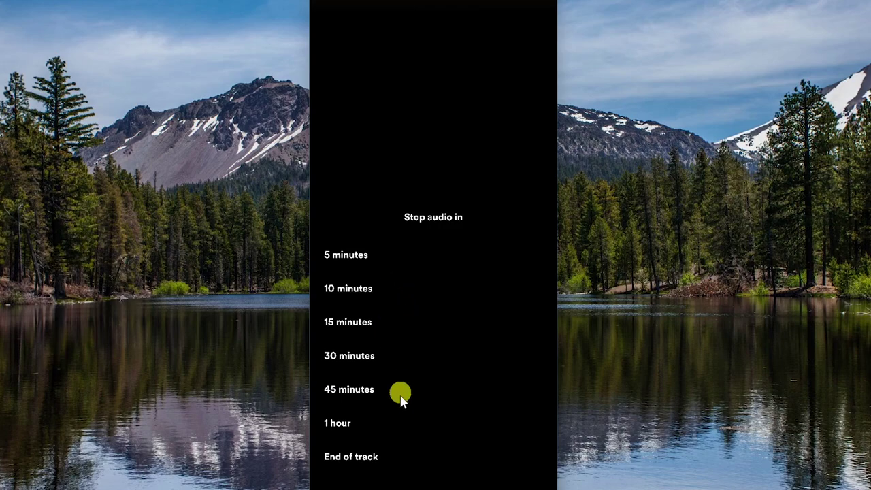
left_click(372, 330)
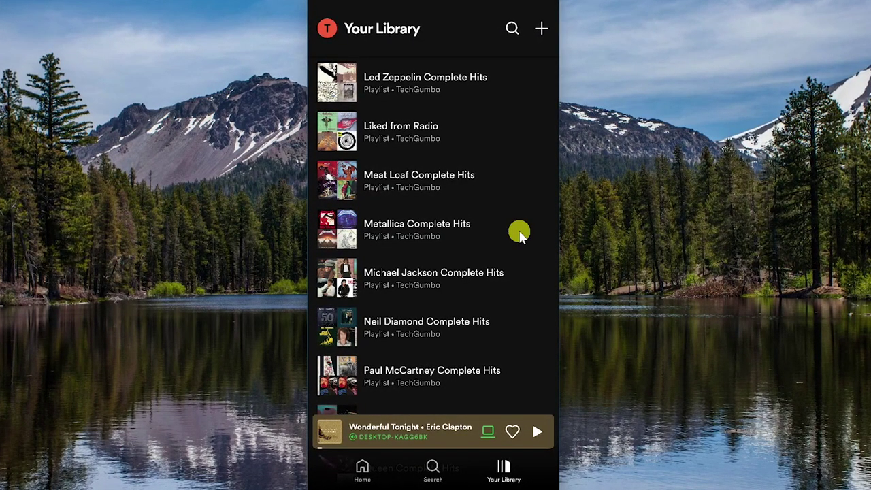
Step: Pin Metallica Complete Hits to the top of Your Library, then unpin it
left_click_drag(439, 233, 521, 234)
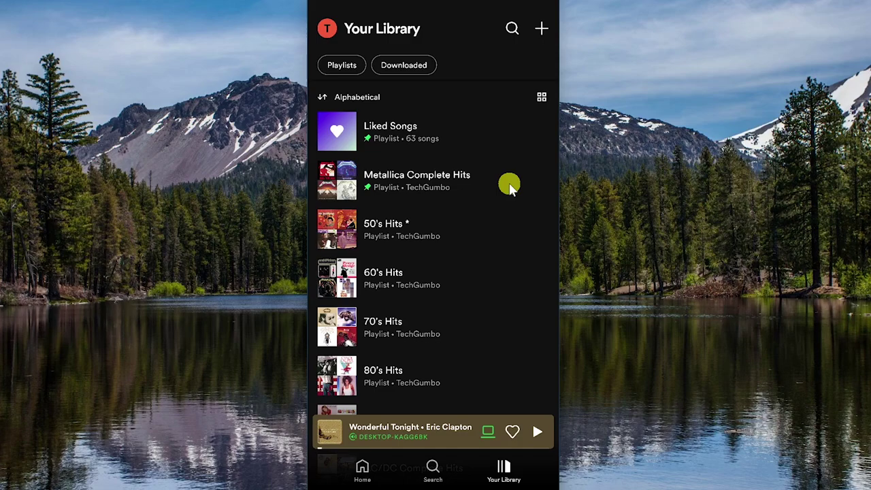
left_click_drag(436, 185, 510, 187)
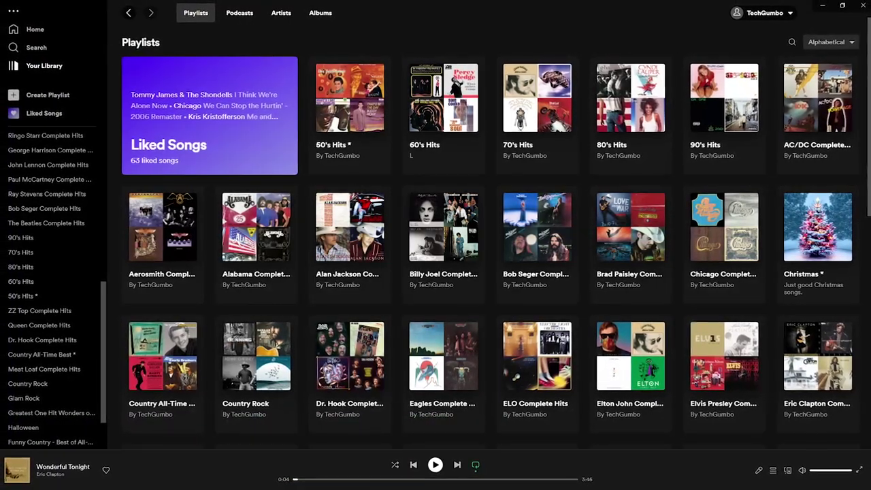
Step: Create a new playlist folder in the sidebar and name it Decades
right_click(66, 230)
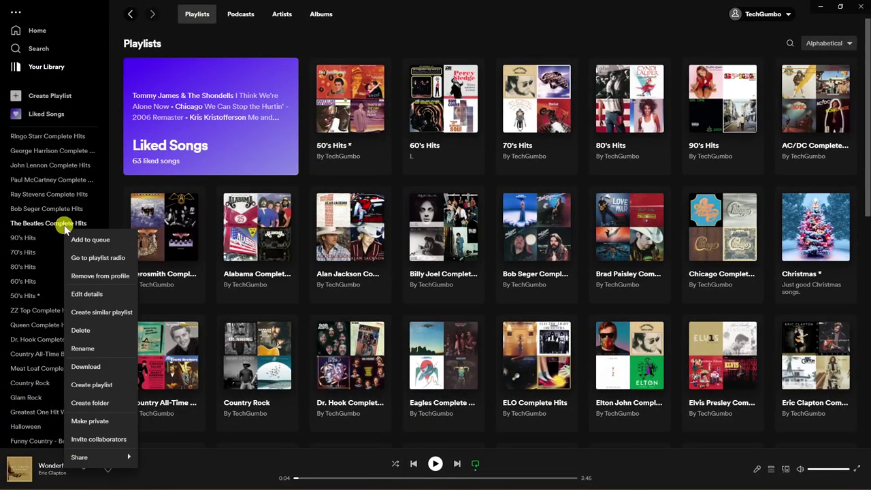
left_click(92, 403)
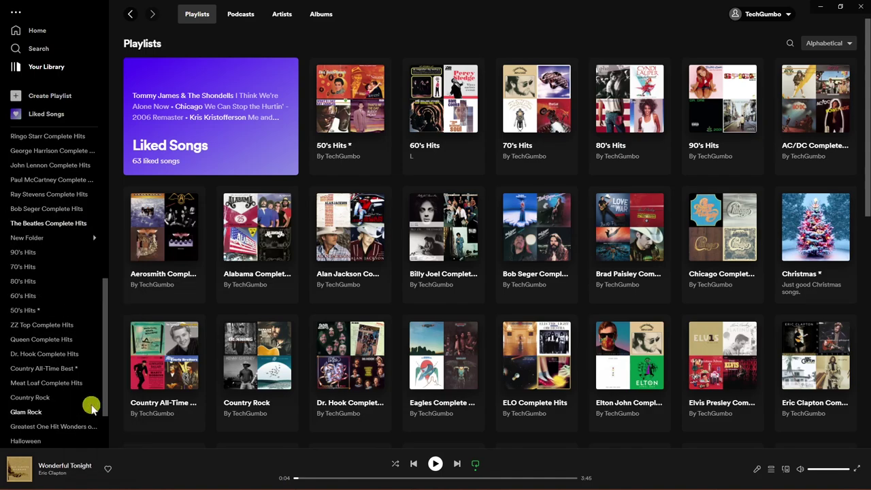
right_click(47, 242)
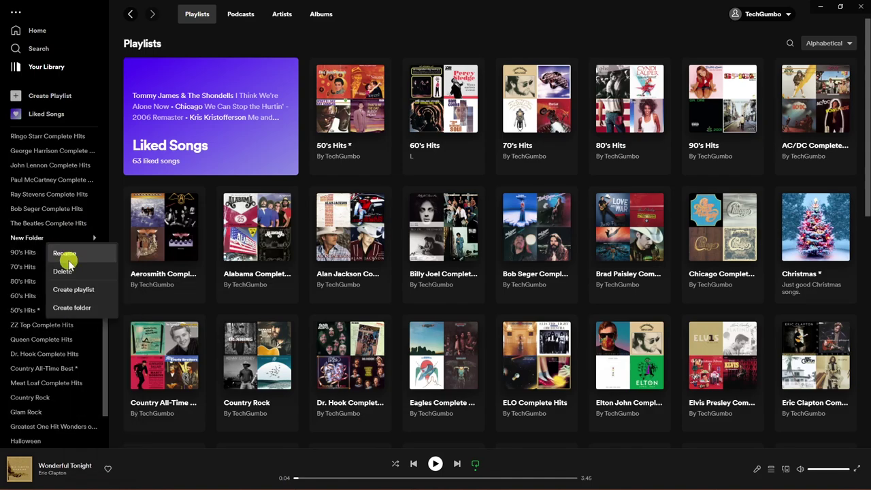
left_click(65, 254)
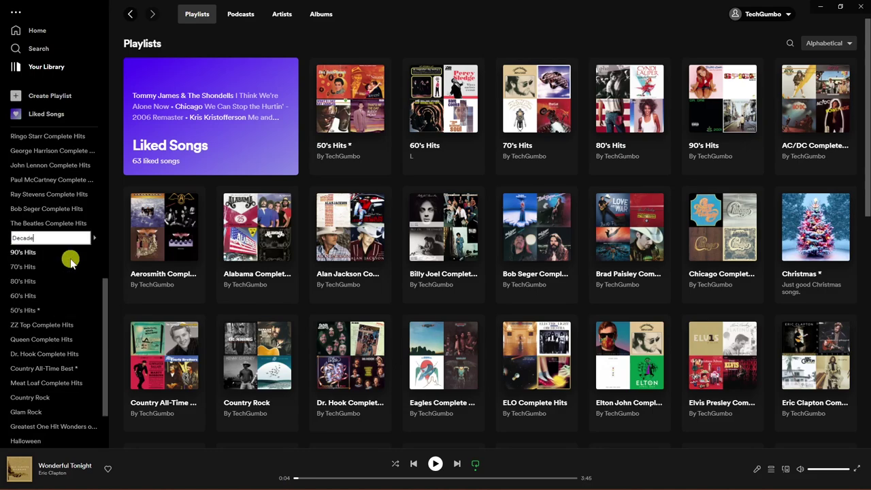
key("Return")
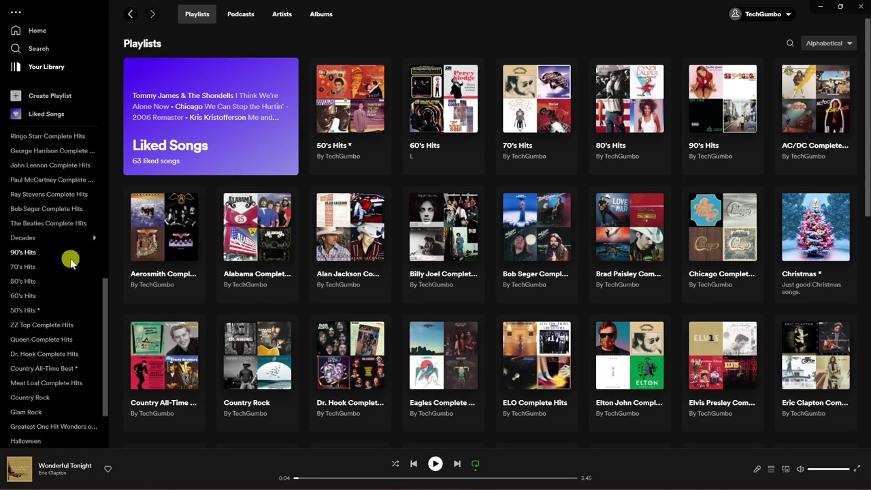
Step: Move the 50's, 60's, 70's, 80's and 90's Hits playlists into the Decades folder
left_click_drag(55, 258, 29, 238)
left_click_drag(30, 281, 30, 238)
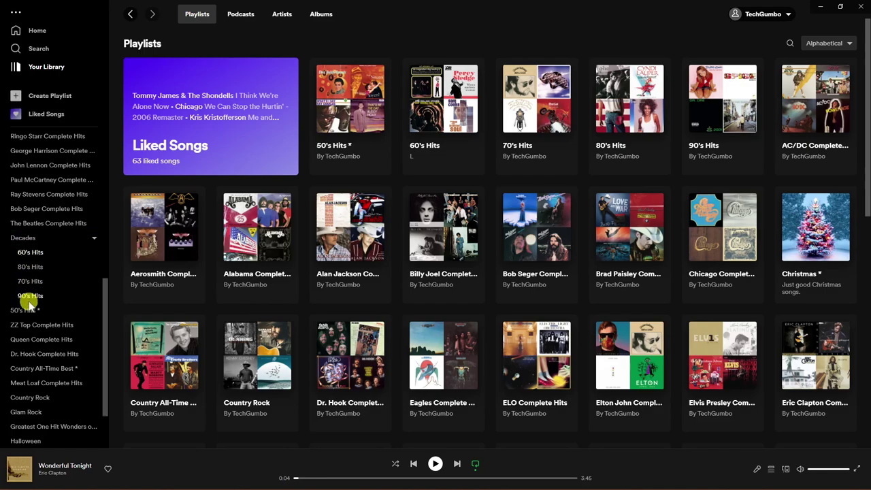
left_click_drag(30, 307, 41, 242)
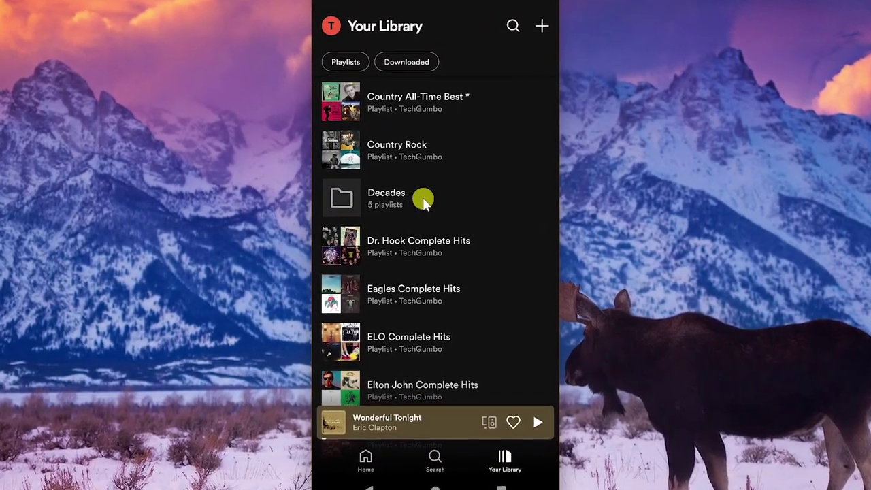
left_click(424, 204)
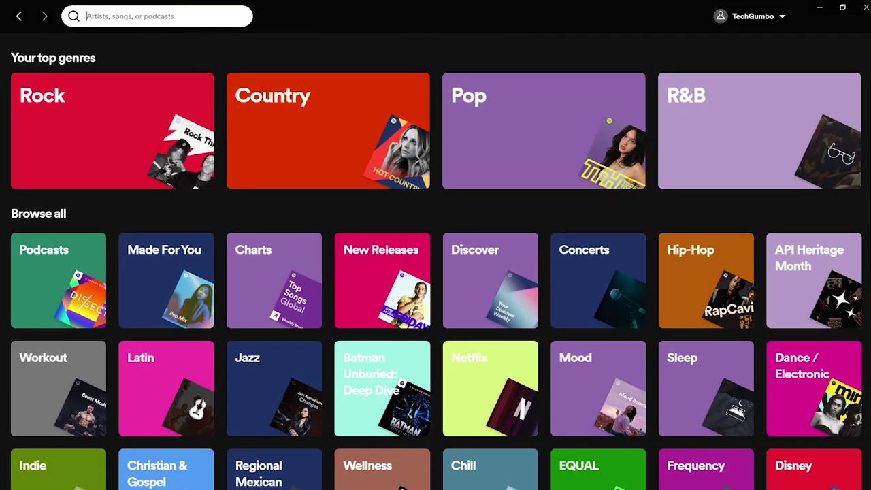
Step: Search artist:"the who" year:"1970-1979", see all matching songs, then start a new 'year' search
type("ar")
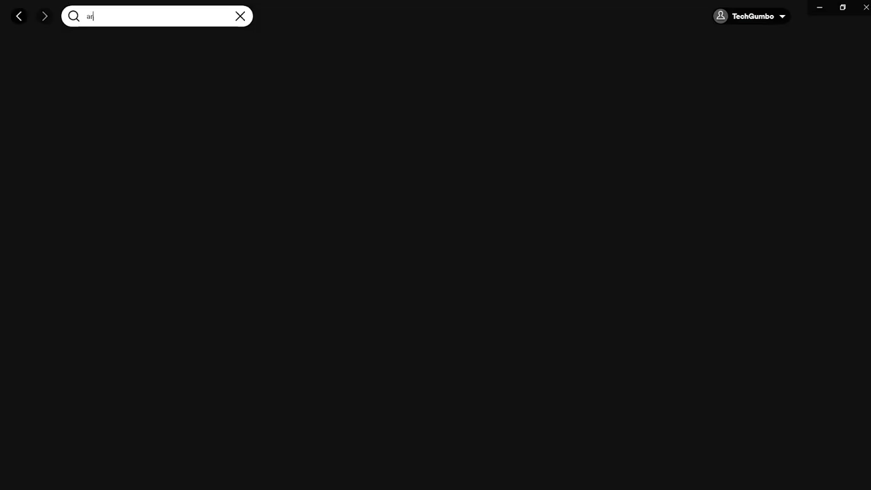
type("tist")
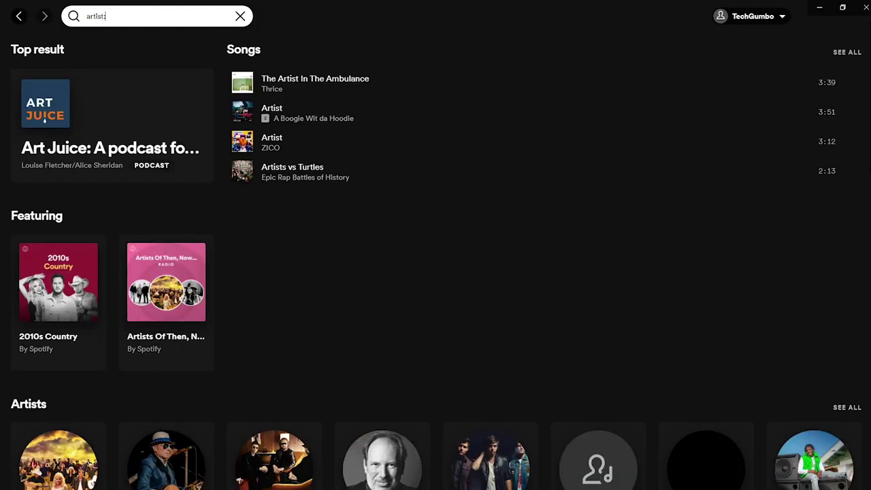
type(":\"the")
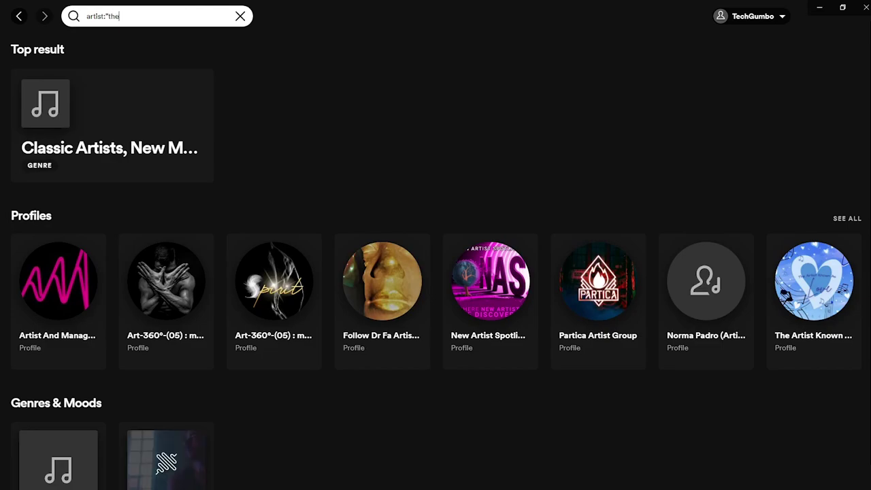
type(" who\"")
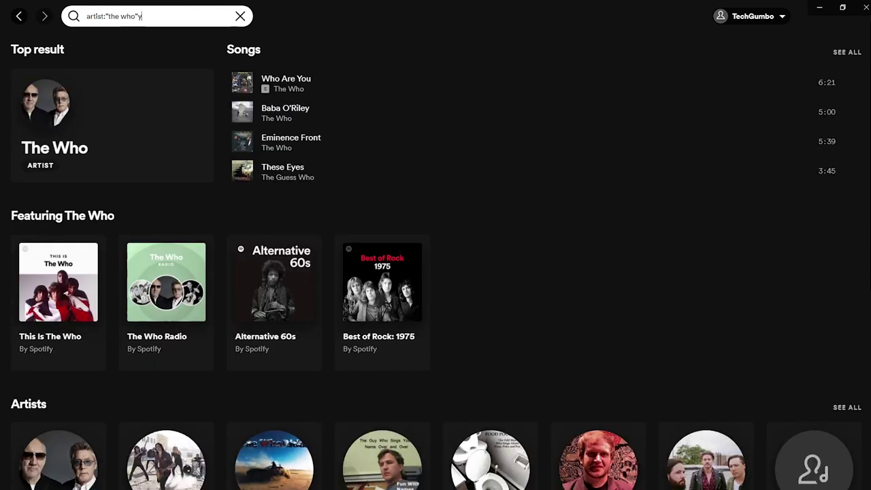
type("years")
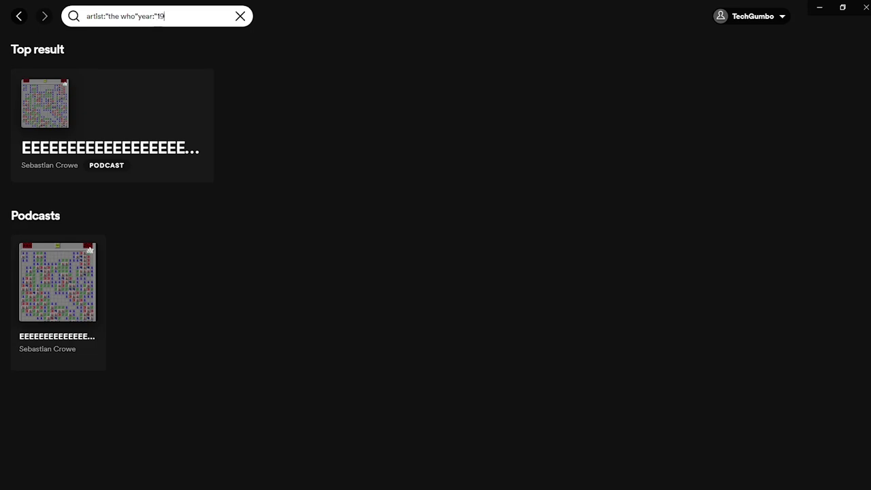
type(":\"1970-1979\"")
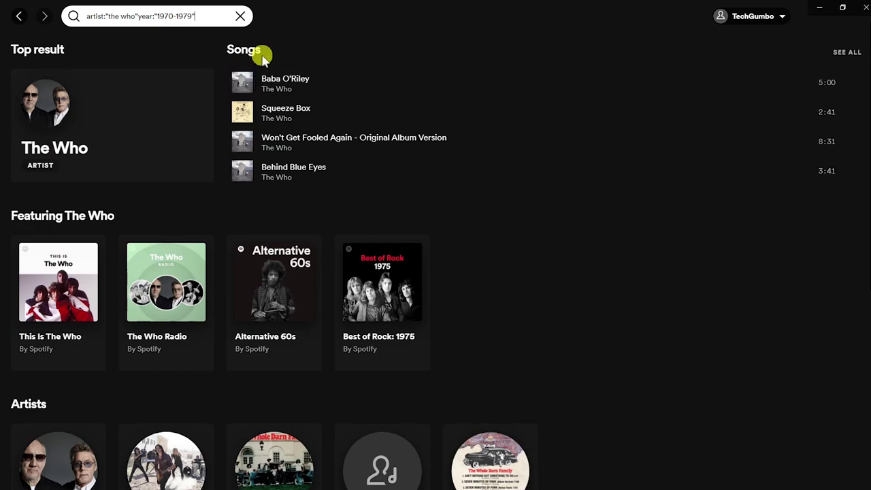
left_click(856, 58)
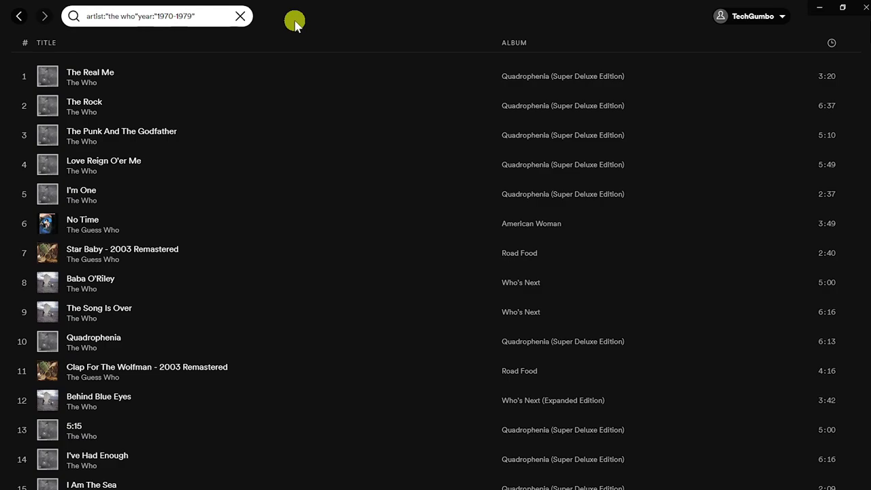
left_click(241, 16)
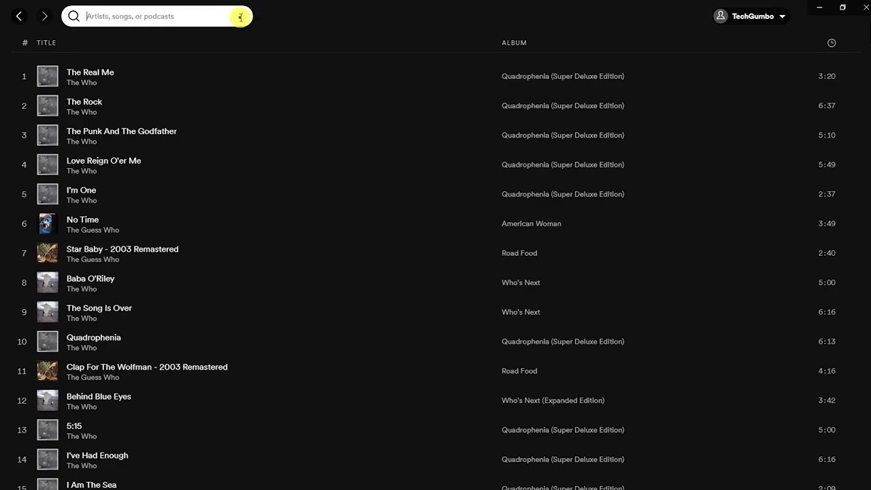
type("year")
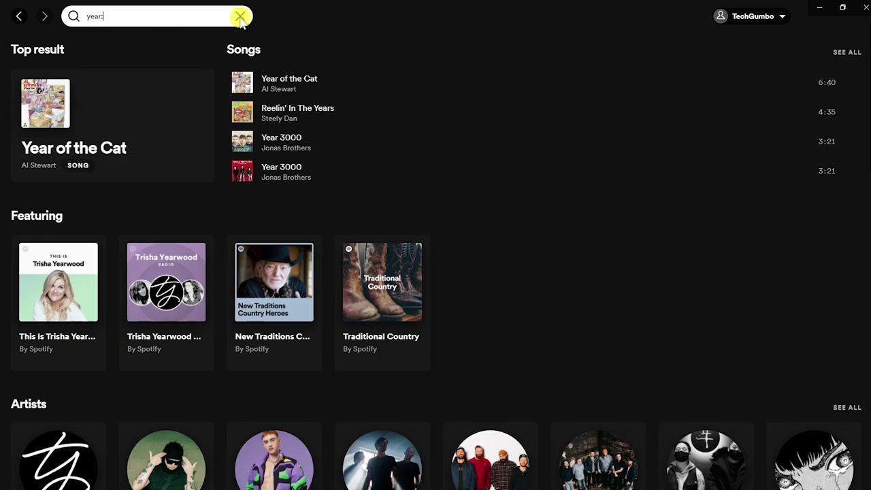